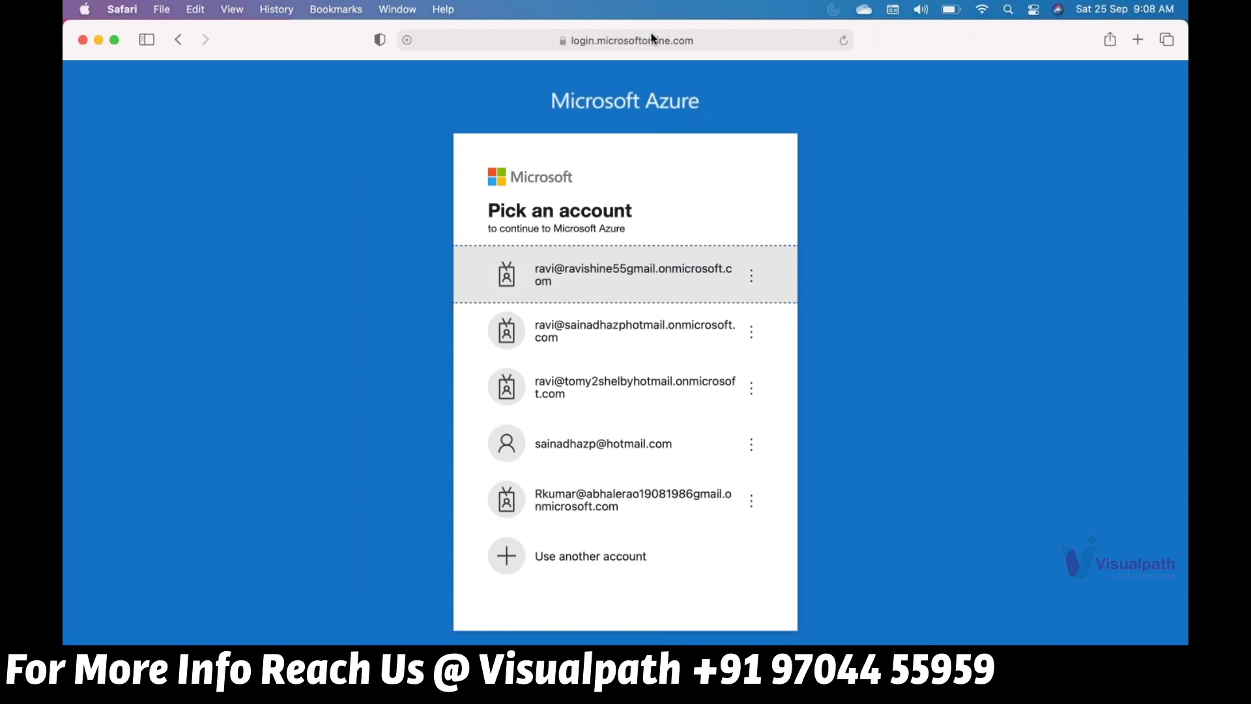
# Sign in to Microsoft Azure with the first listed account, entering the account password.
pyautogui.click(608, 272)
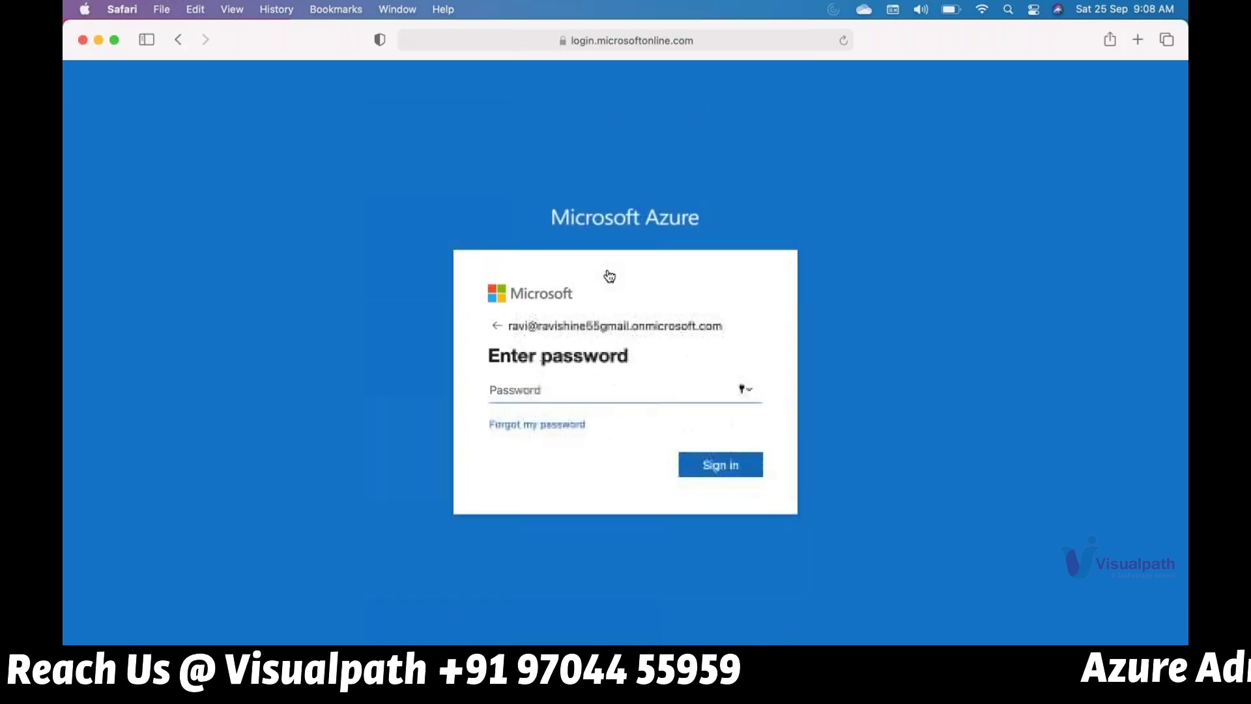
pyautogui.write('••••••')
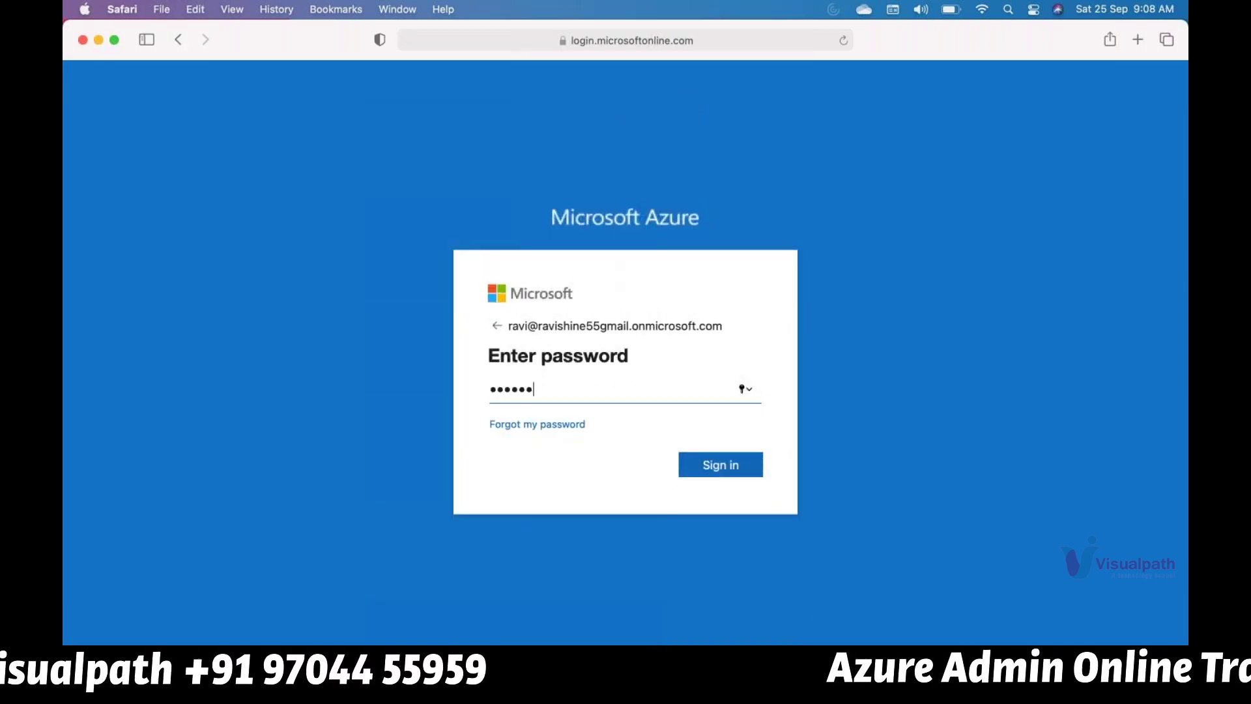
pyautogui.write('••••••')
pyautogui.press('Return')
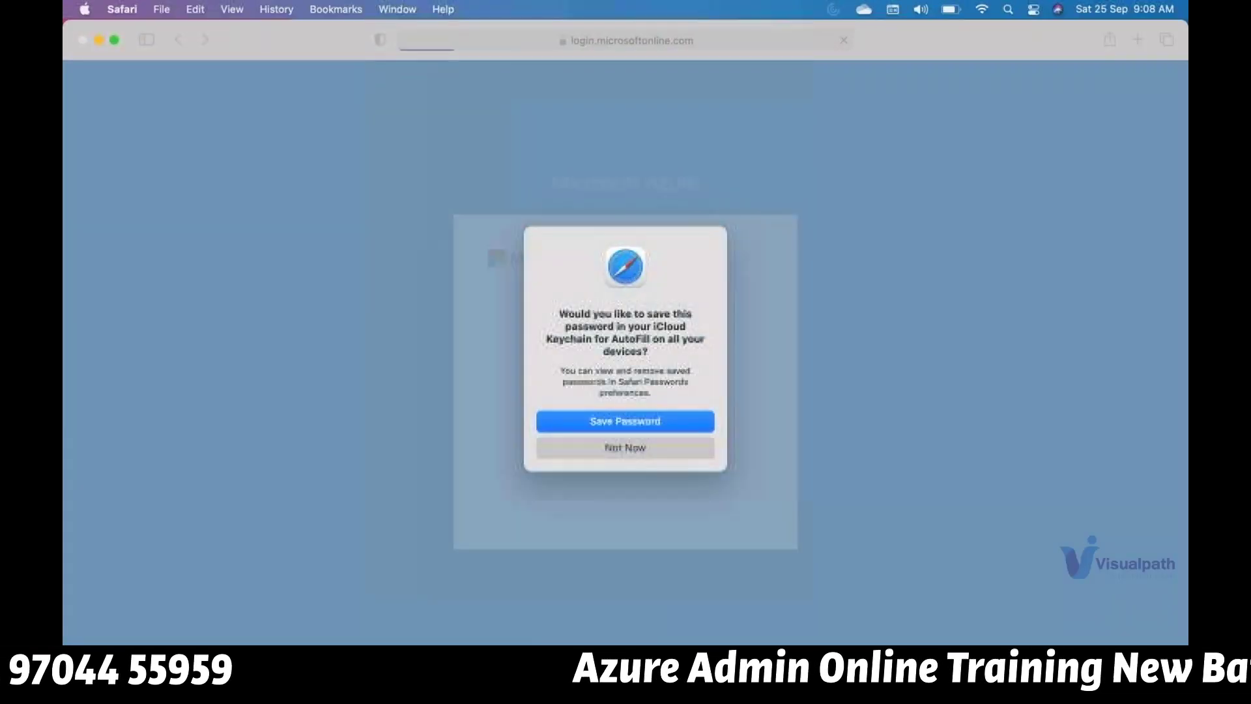
# Decline saving the password, skip the account protection setup for now, and choose not to stay signed in.
pyautogui.click(601, 447)
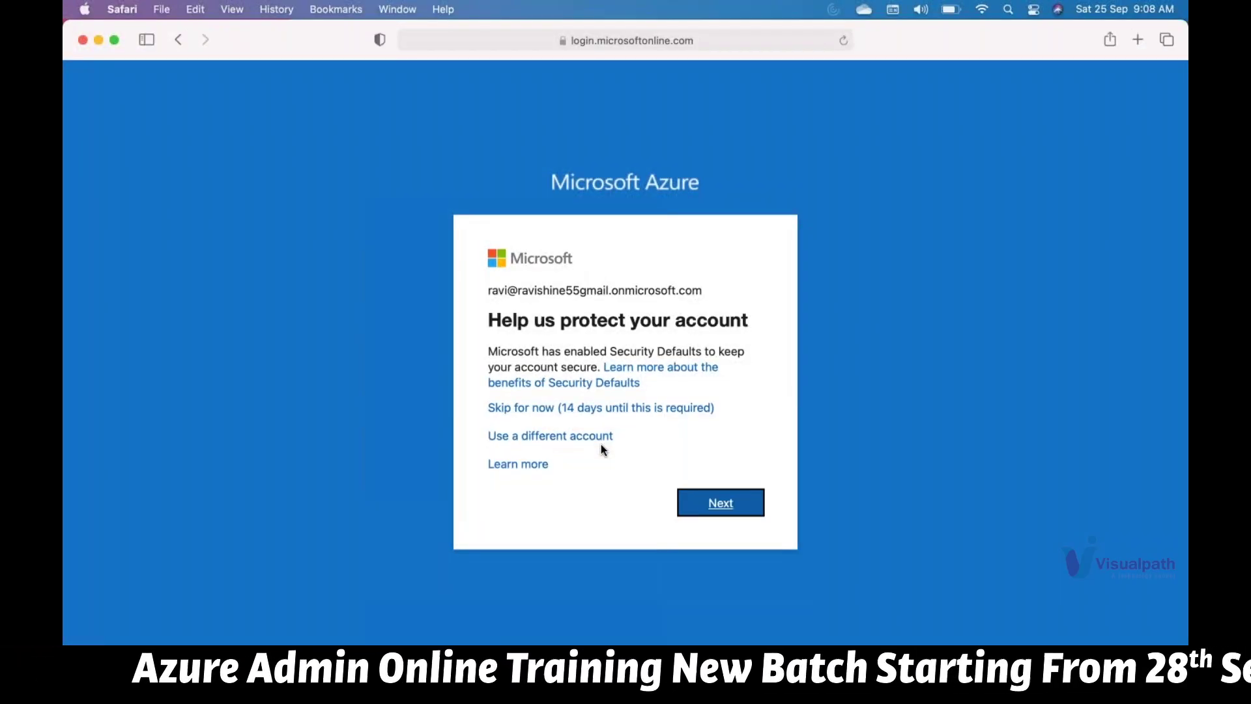
pyautogui.click(584, 409)
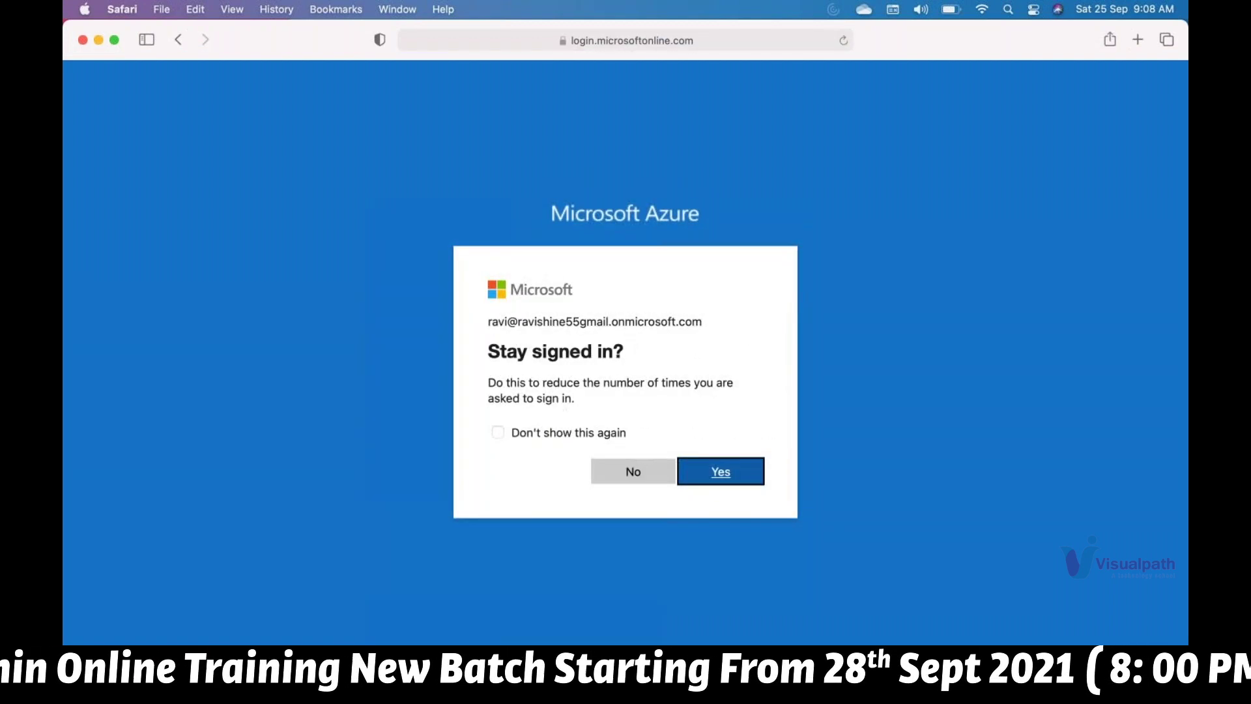
pyautogui.click(608, 469)
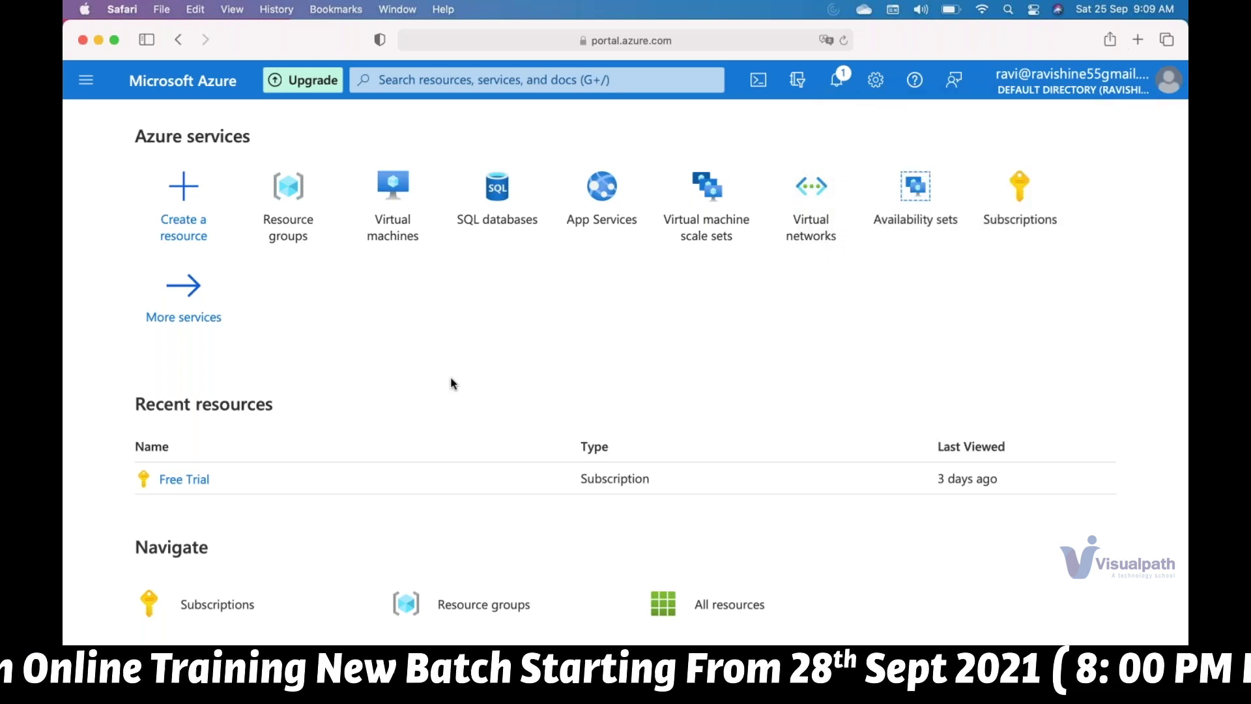
# Search the portal for "virtu", open the Virtual machines service and start creating a new virtual machine.
pyautogui.click(508, 80)
pyautogui.write('virtu')
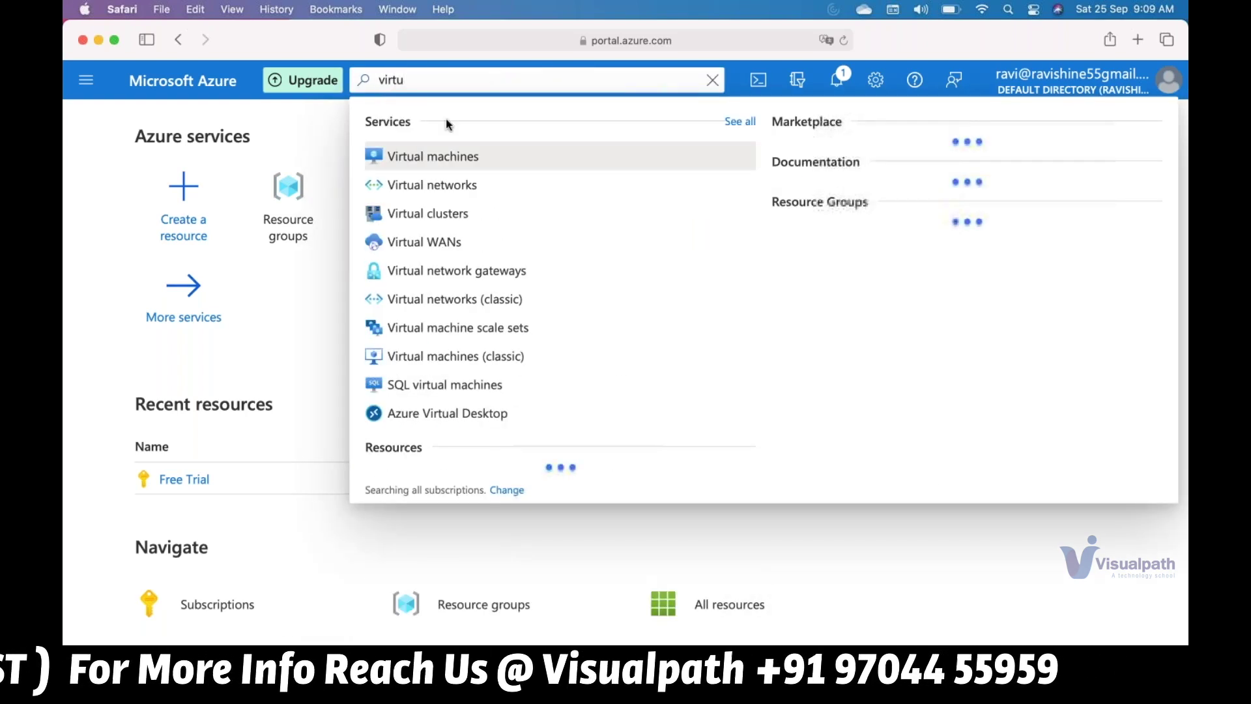
pyautogui.click(450, 161)
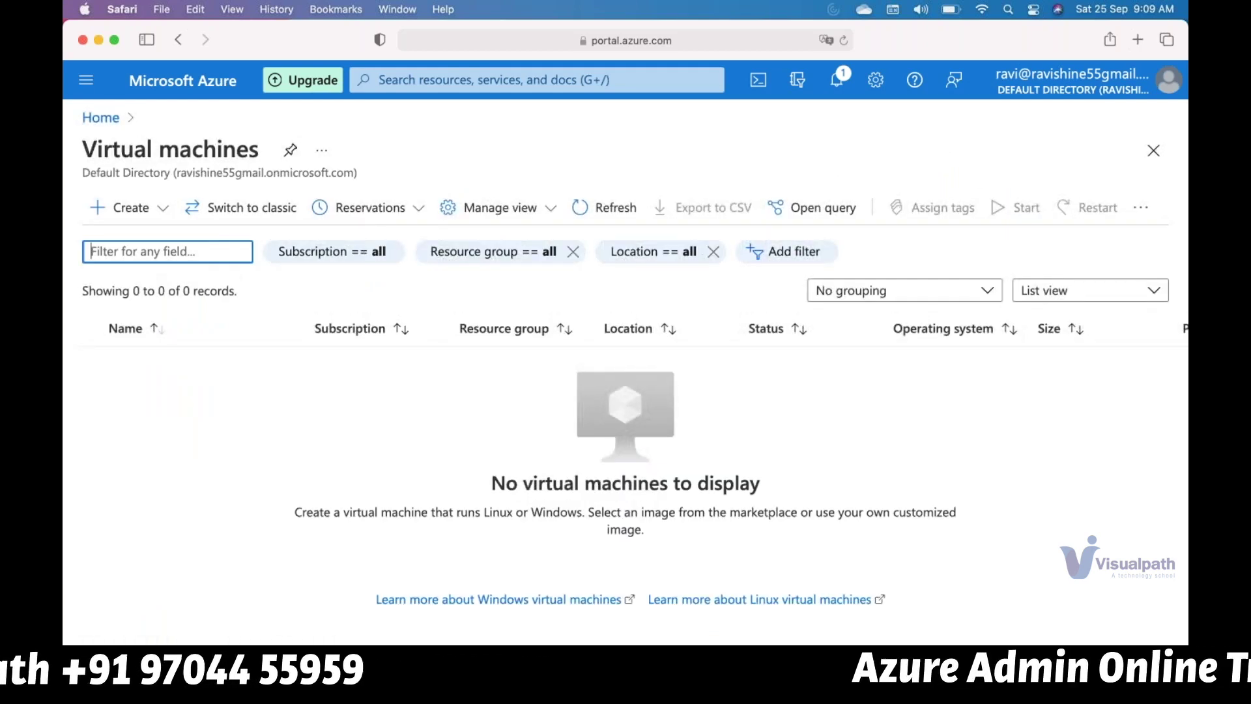
pyautogui.click(161, 208)
pyautogui.click(156, 242)
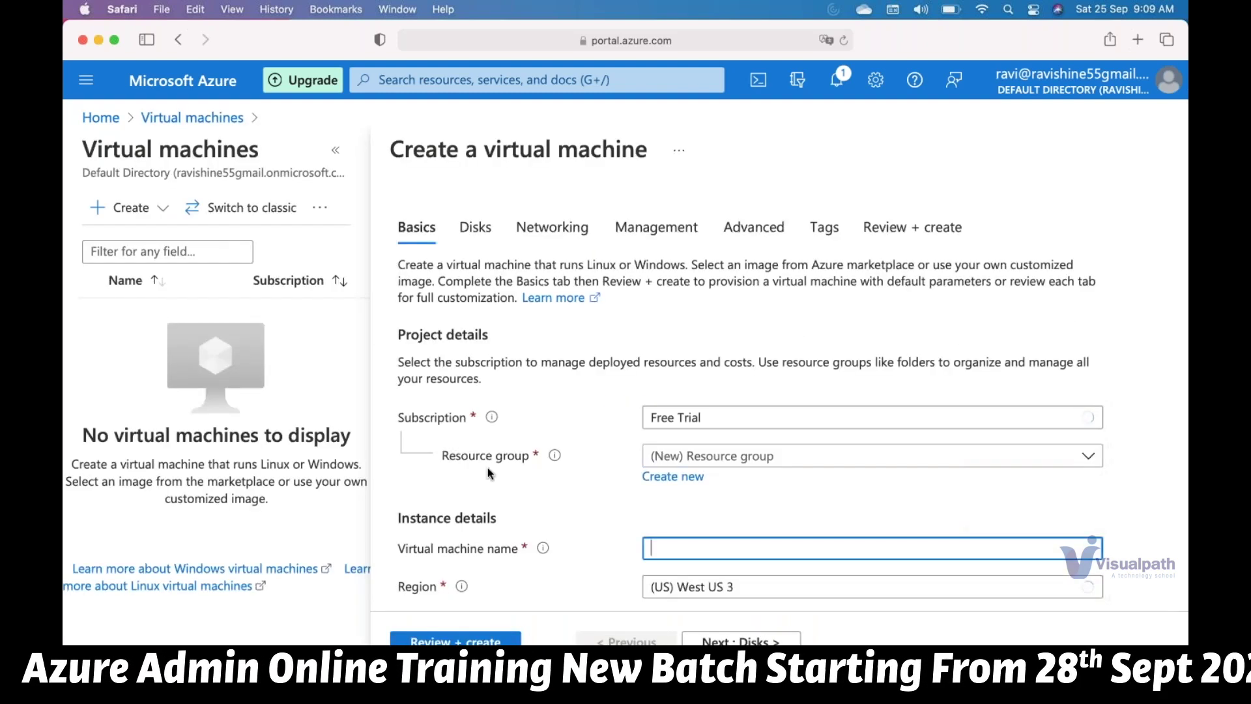
# Create a new resource group named lab for the virtual machine.
pyautogui.click(871, 455)
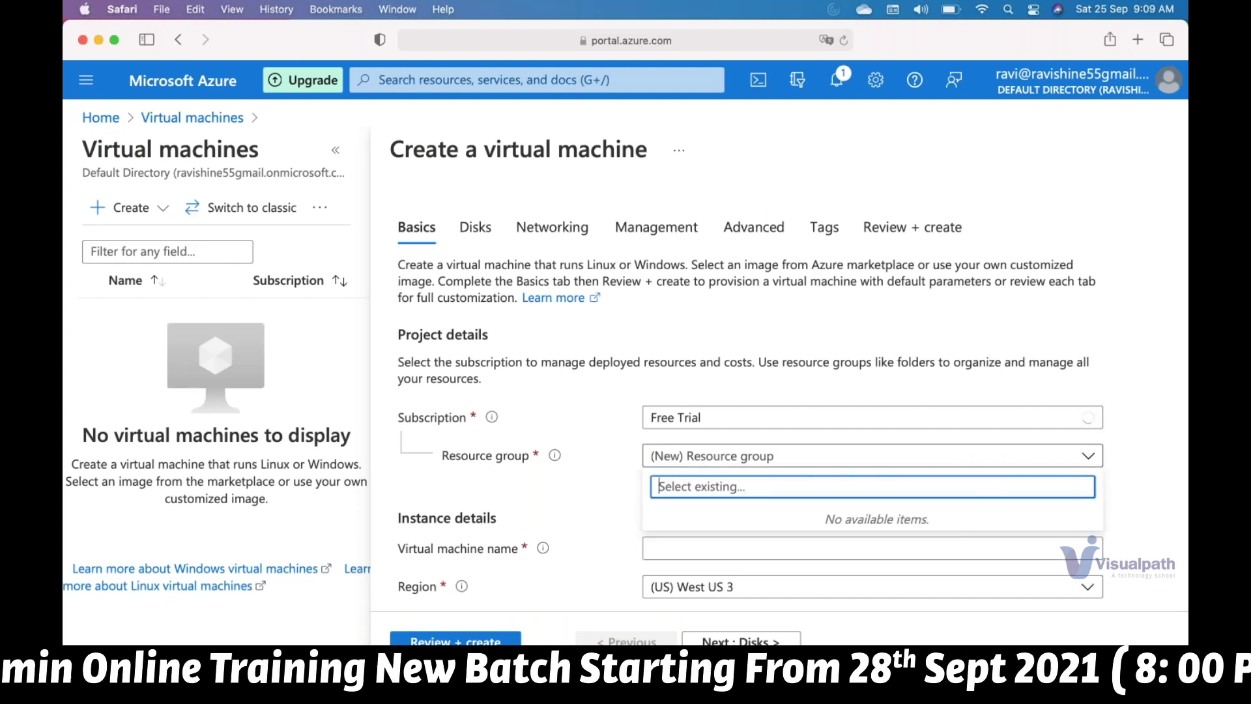
pyautogui.click(559, 485)
pyautogui.click(672, 477)
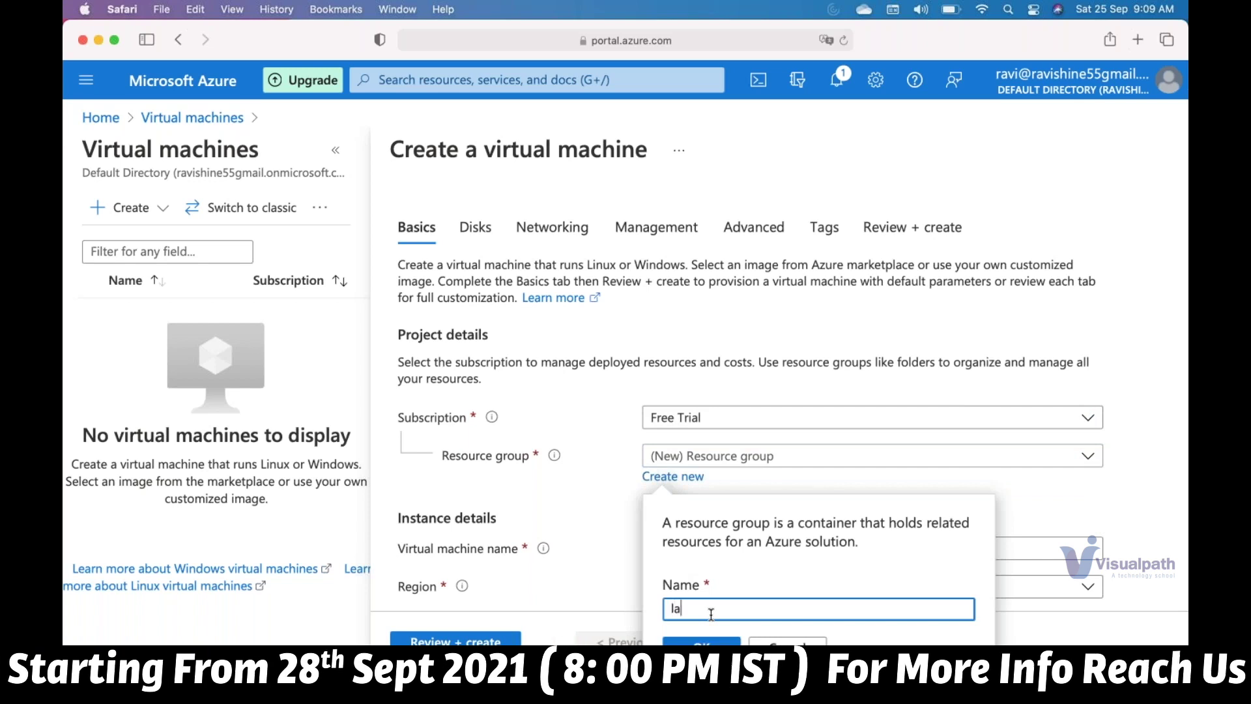
pyautogui.press('Return')
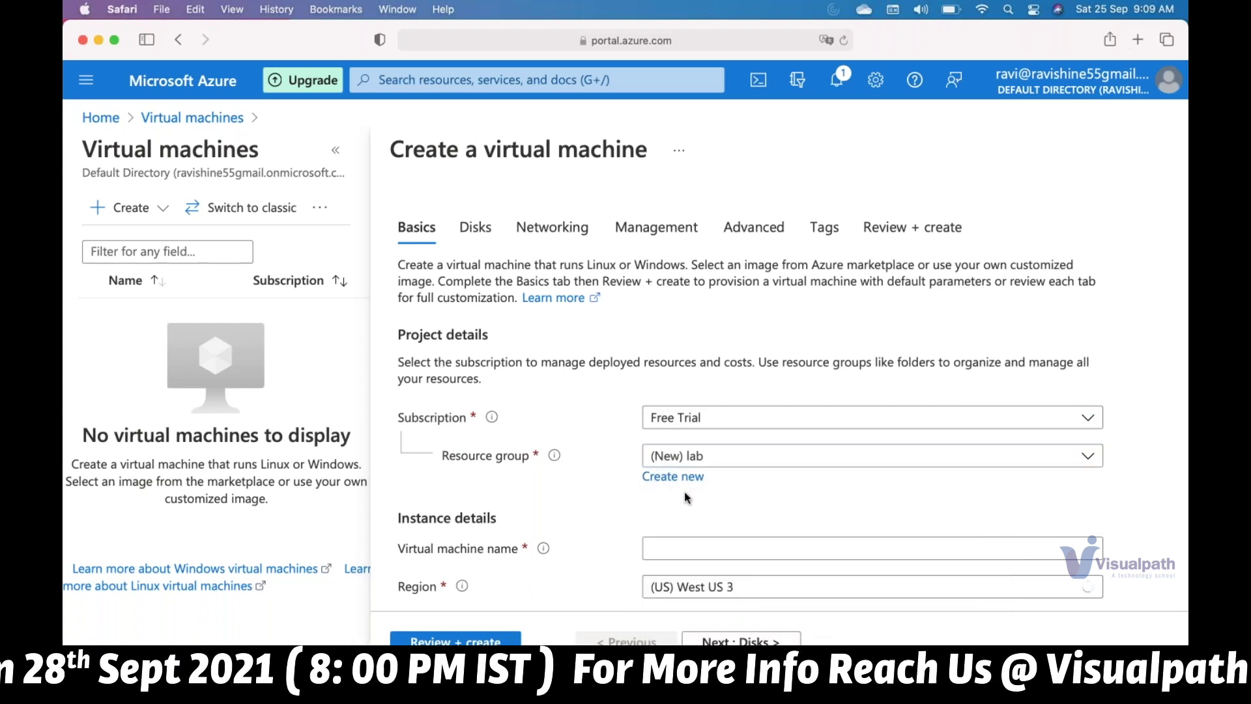
# Name the virtual machine AppServer and set its region to (US) East US.
pyautogui.scroll(-2, 685, 497)
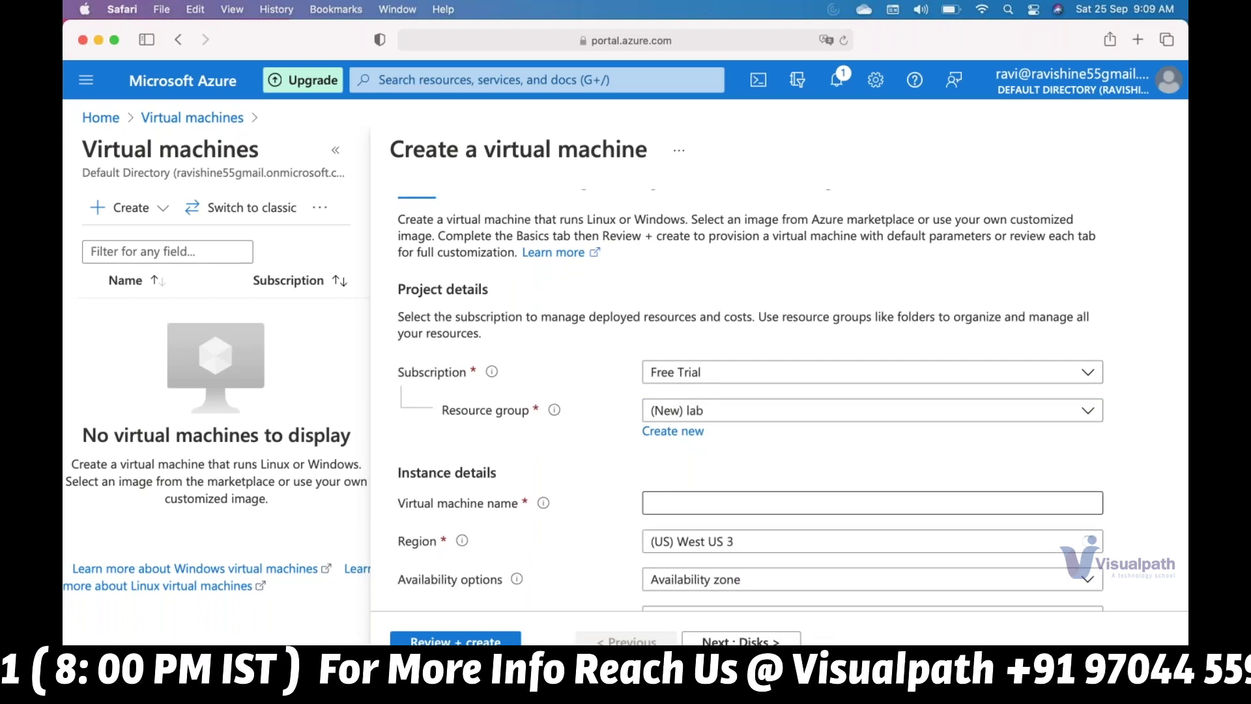
pyautogui.scroll(-1, 682, 465)
pyautogui.click(682, 465)
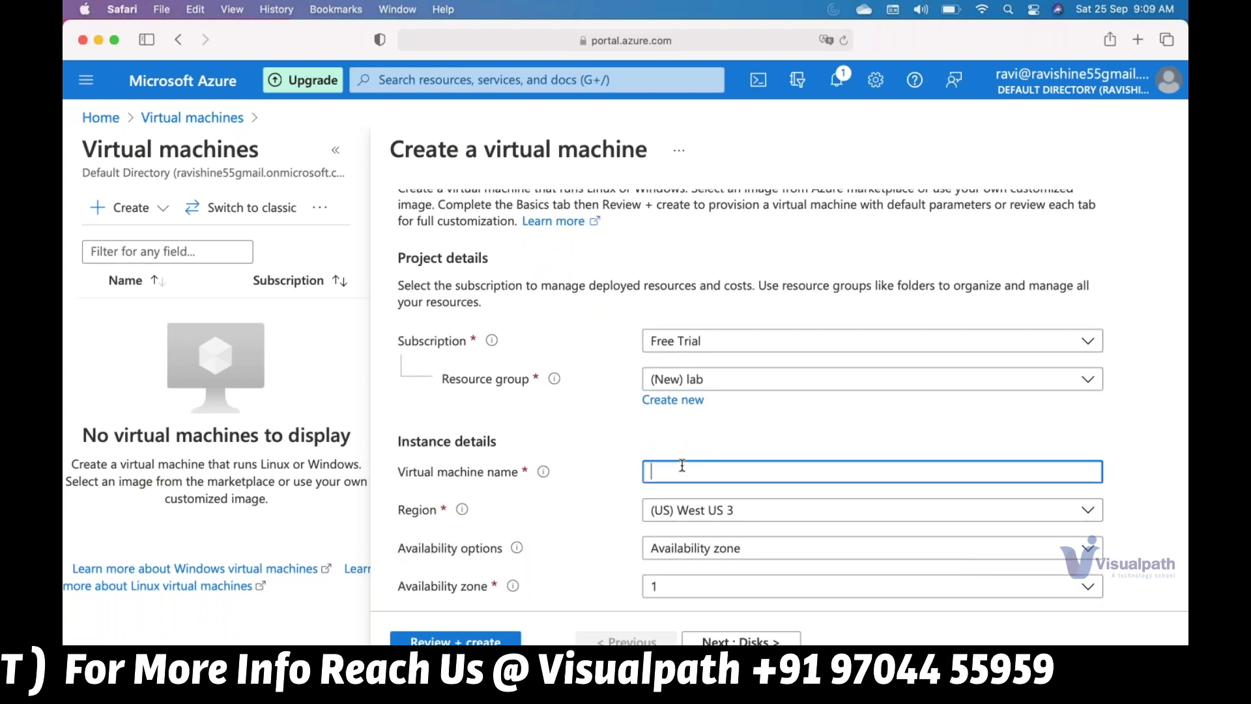
pyautogui.write('AppServer')
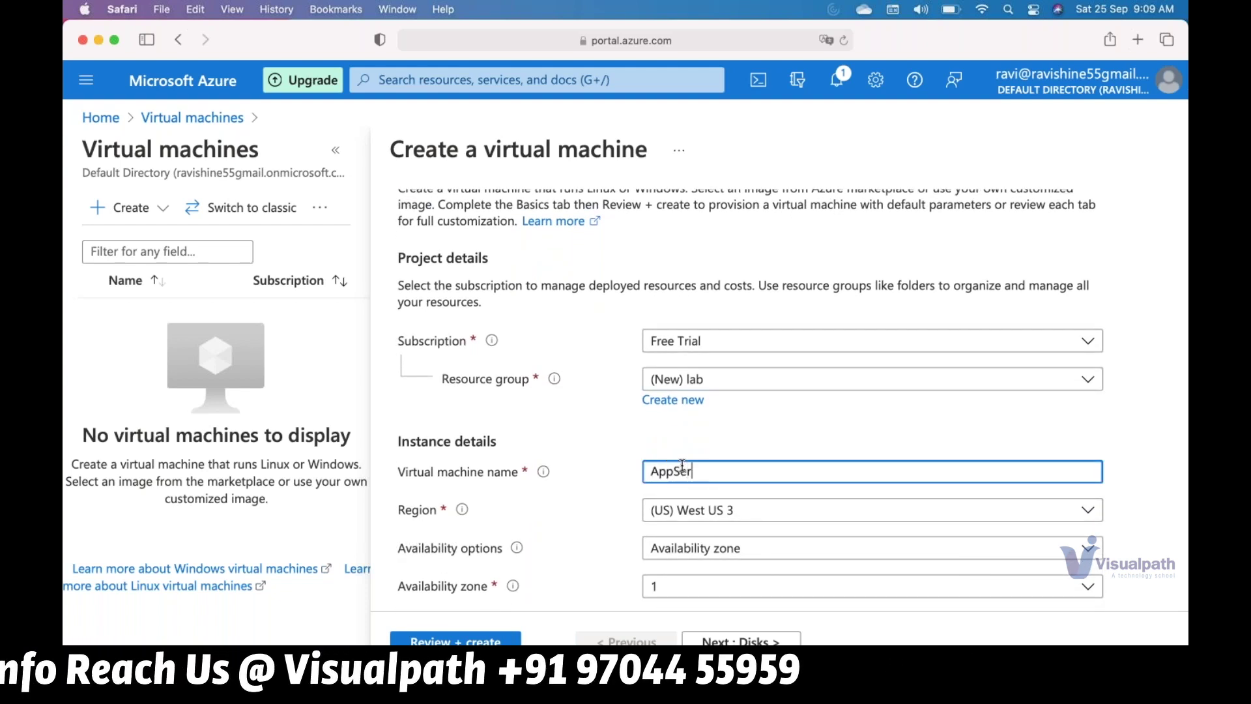
pyautogui.click(690, 521)
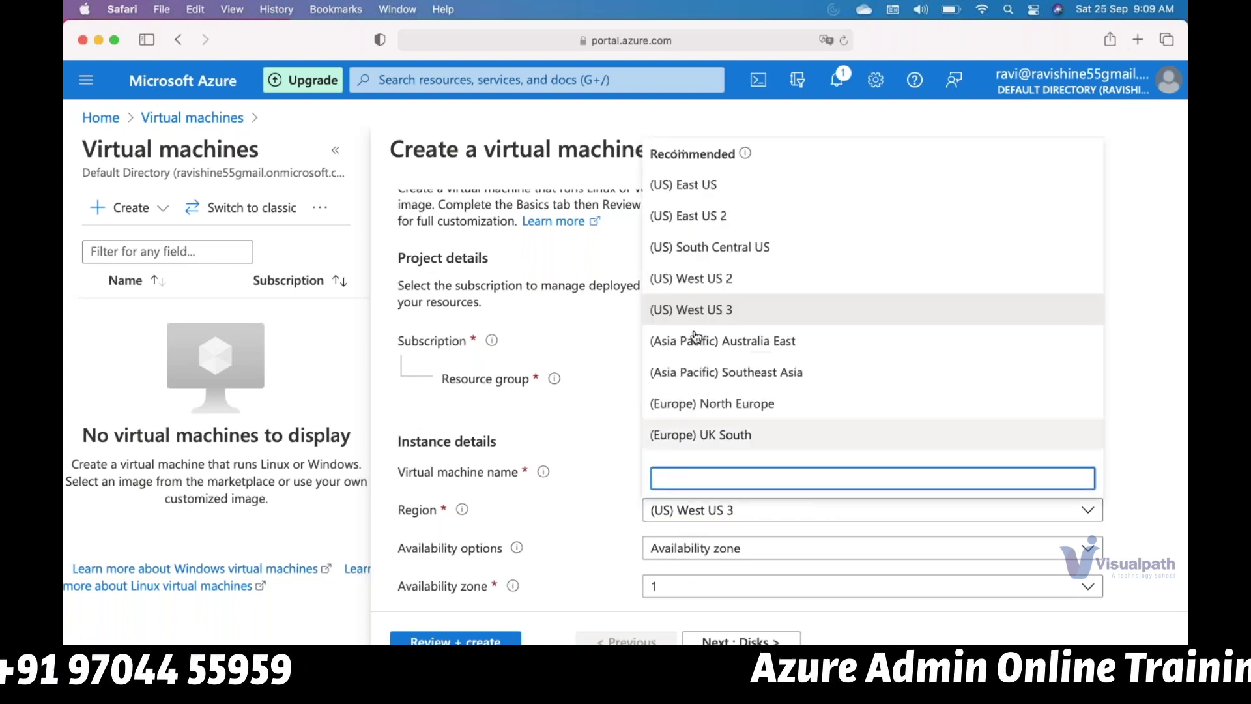
pyautogui.click(691, 184)
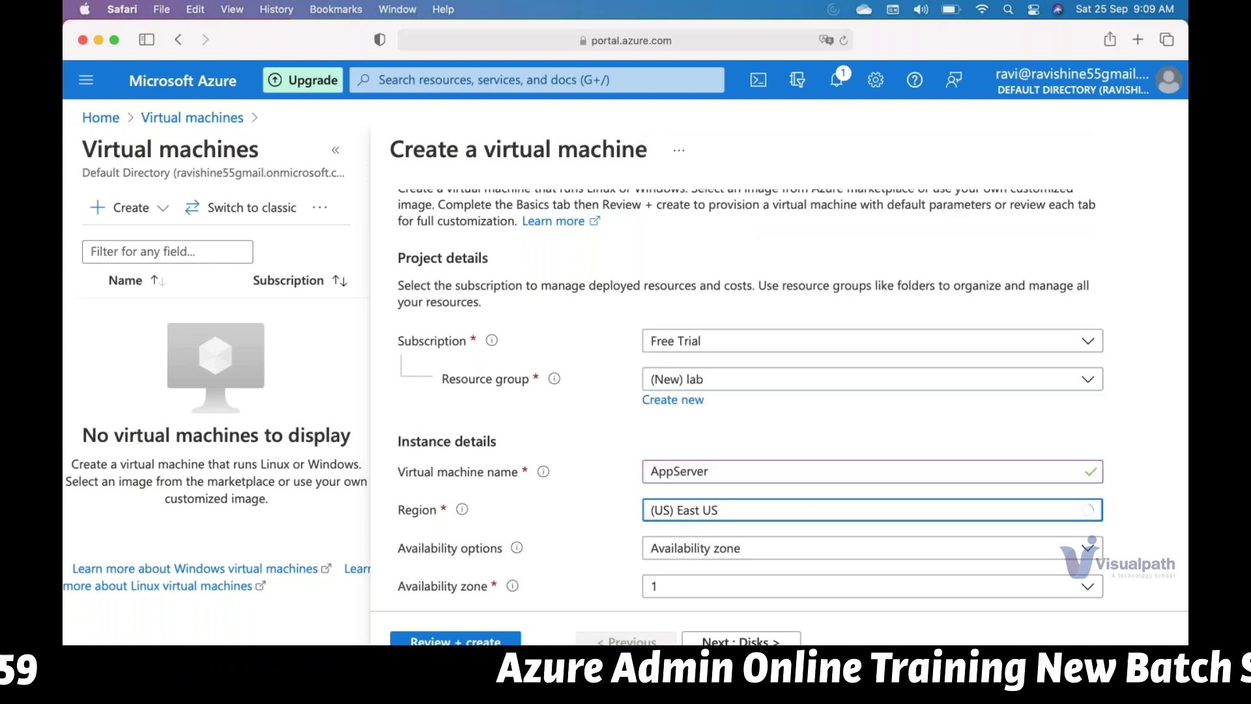
# Set availability to No infrastructure redundancy required and the image to Windows Server 2012 R2 Datacenter - Gen2.
pyautogui.scroll(-3, 778, 391)
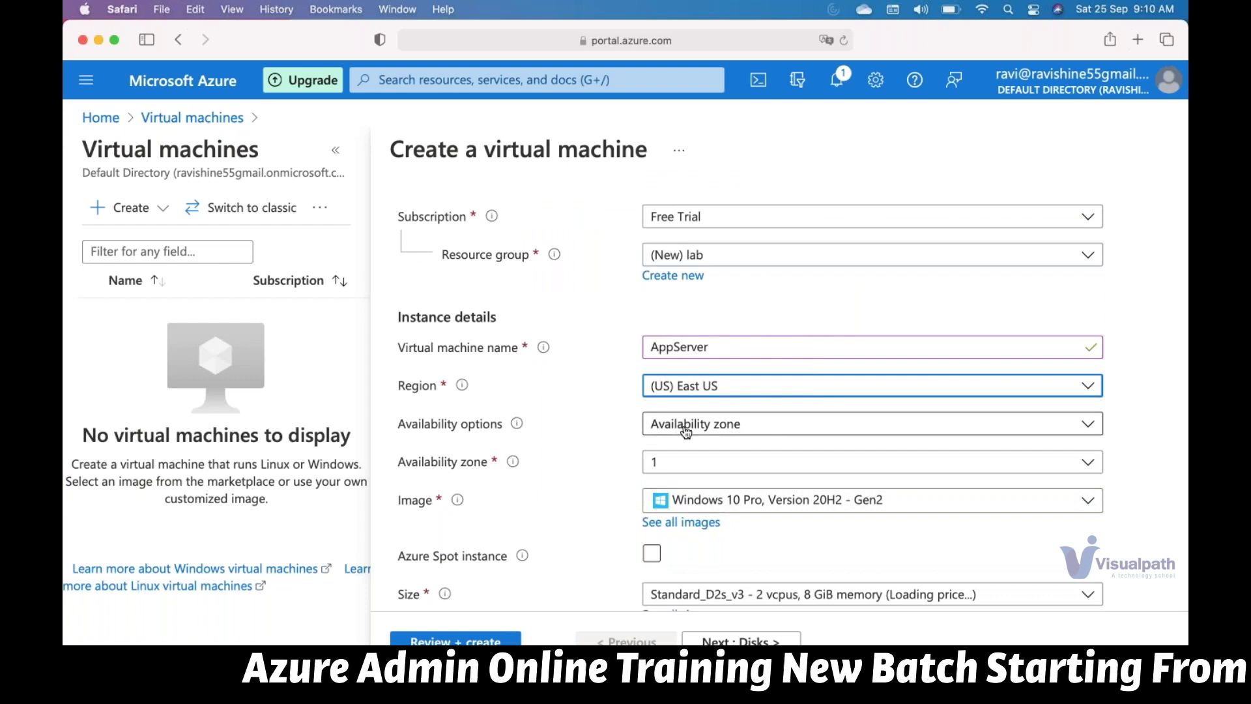
pyautogui.click(685, 428)
pyautogui.click(686, 458)
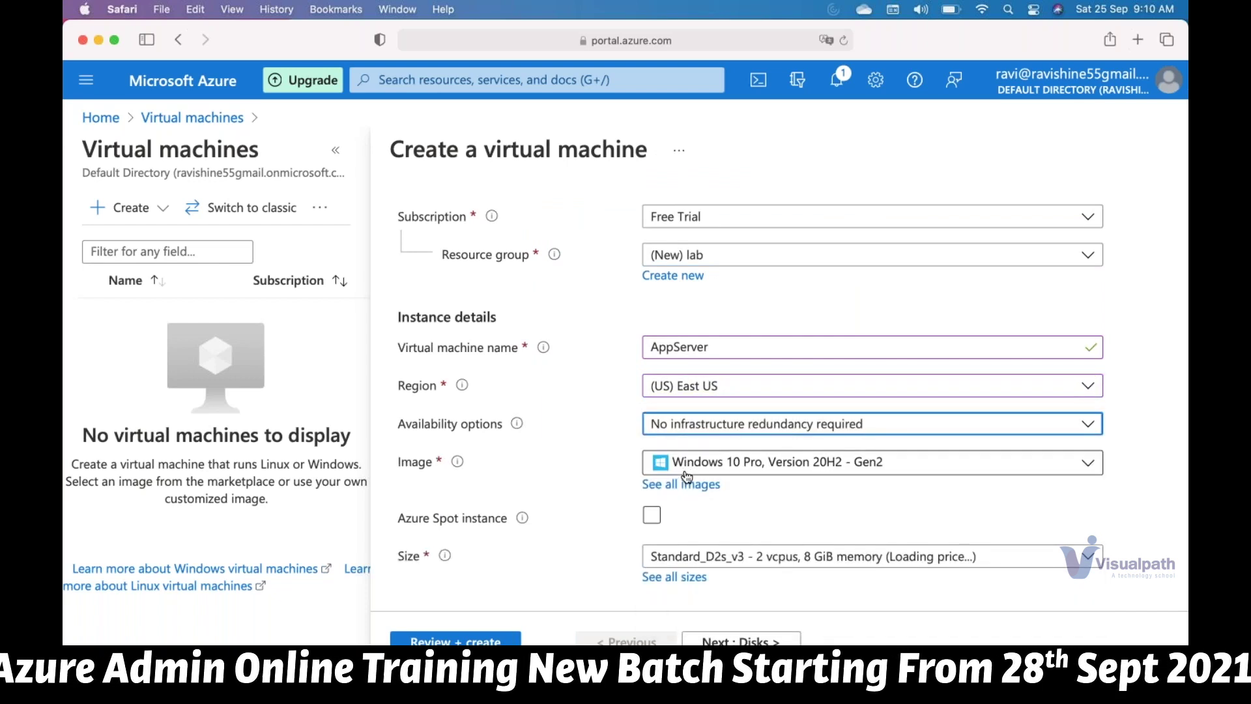
pyautogui.click(686, 469)
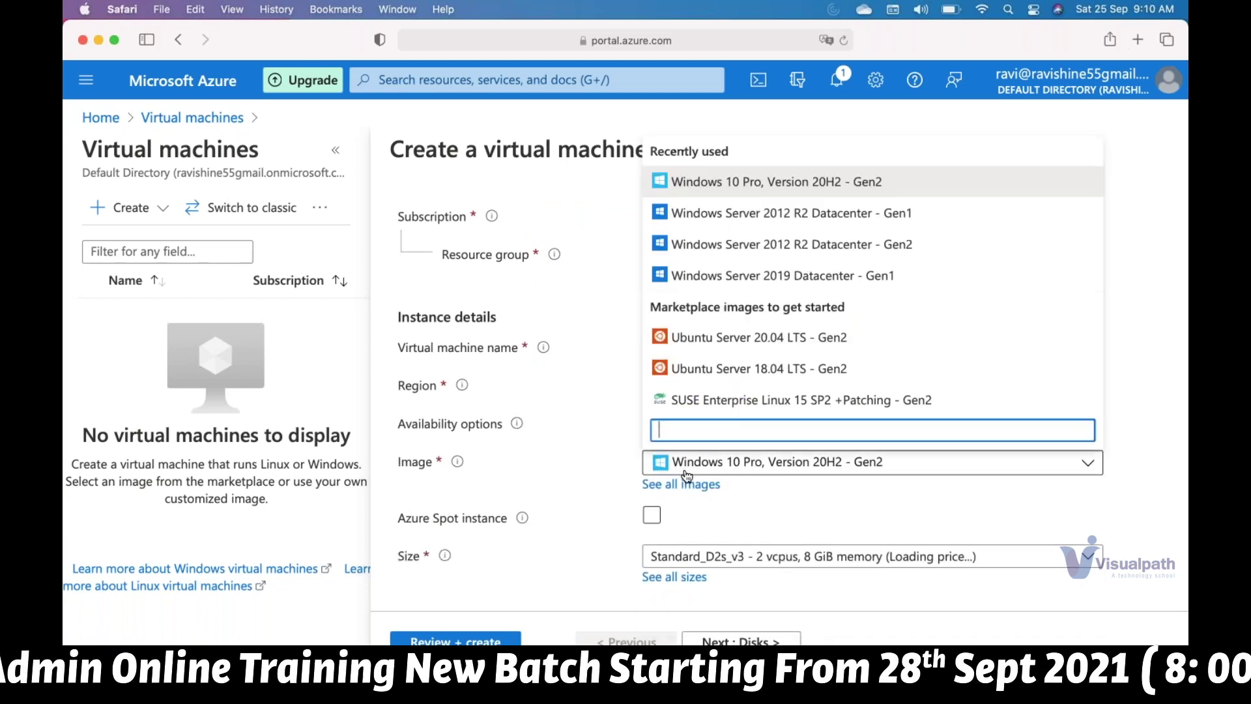
pyautogui.click(755, 257)
# Fill in the administrator account's username and password, and repeat the password in the confirmation field.
pyautogui.scroll(-3, 762, 456)
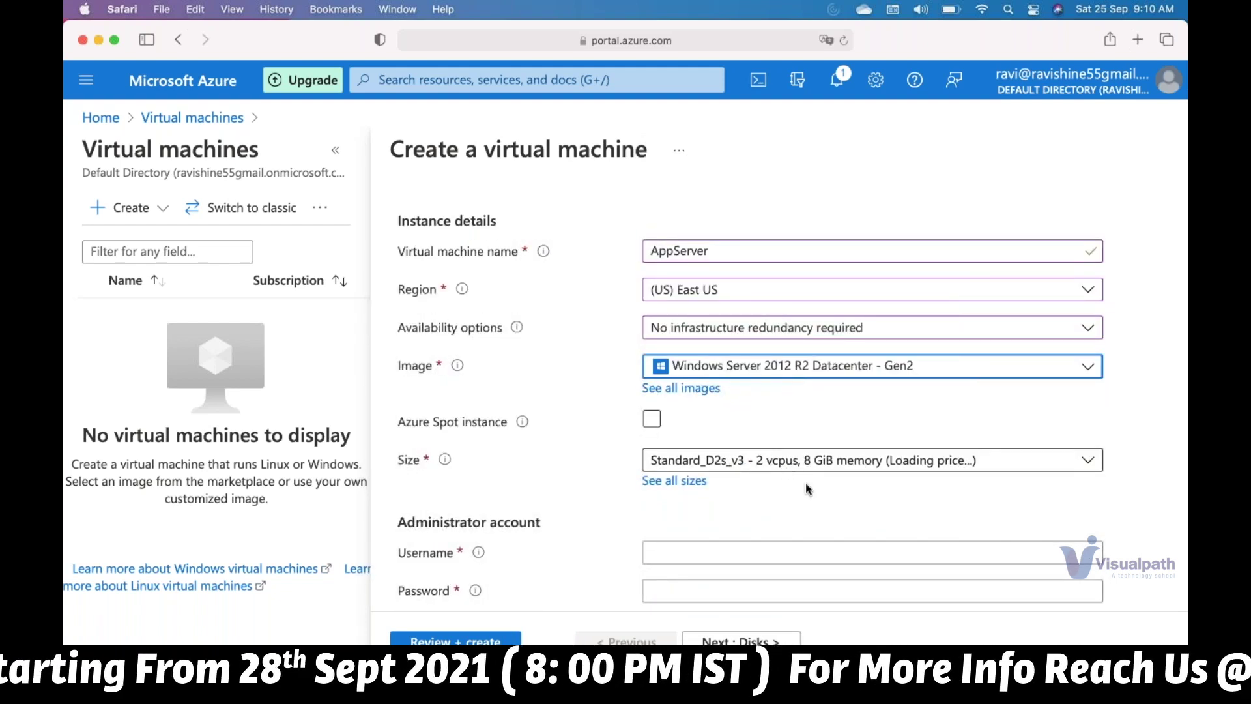
pyautogui.click(727, 549)
pyautogui.write('kumar')
pyautogui.press('Tab')
pyautogui.write('•••••••••••••')
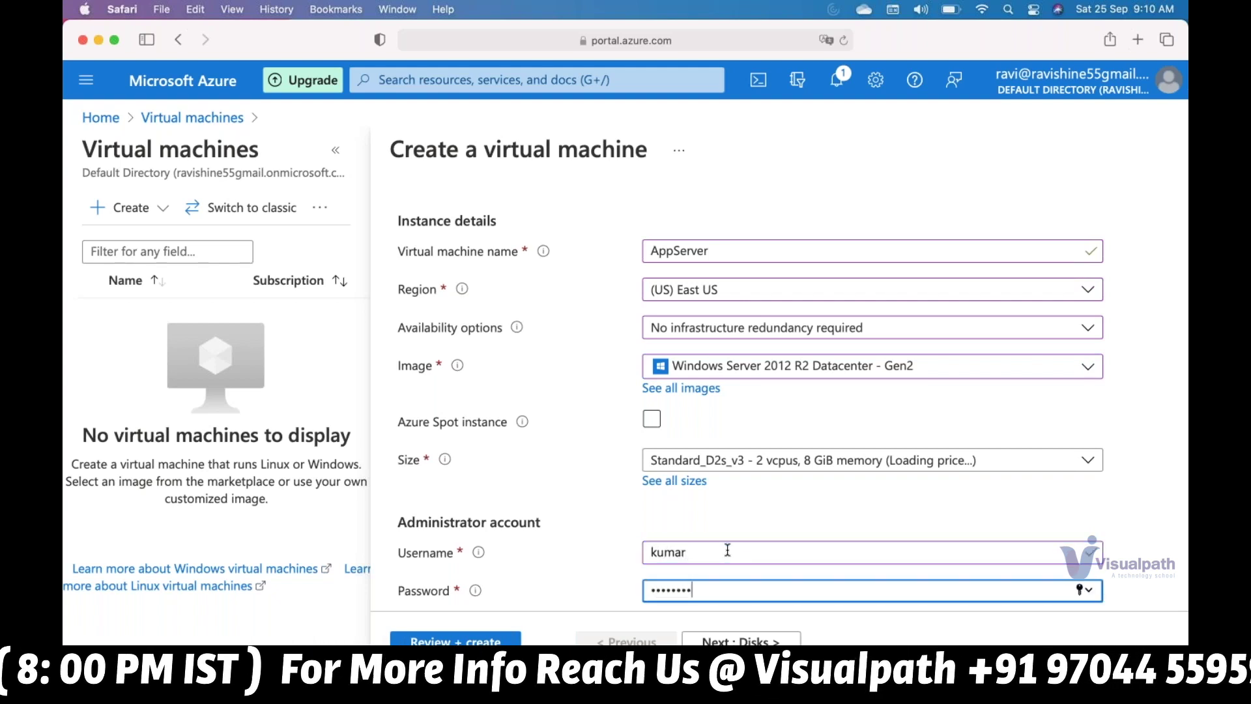
pyautogui.press('Tab')
pyautogui.write('•••••••••••••')
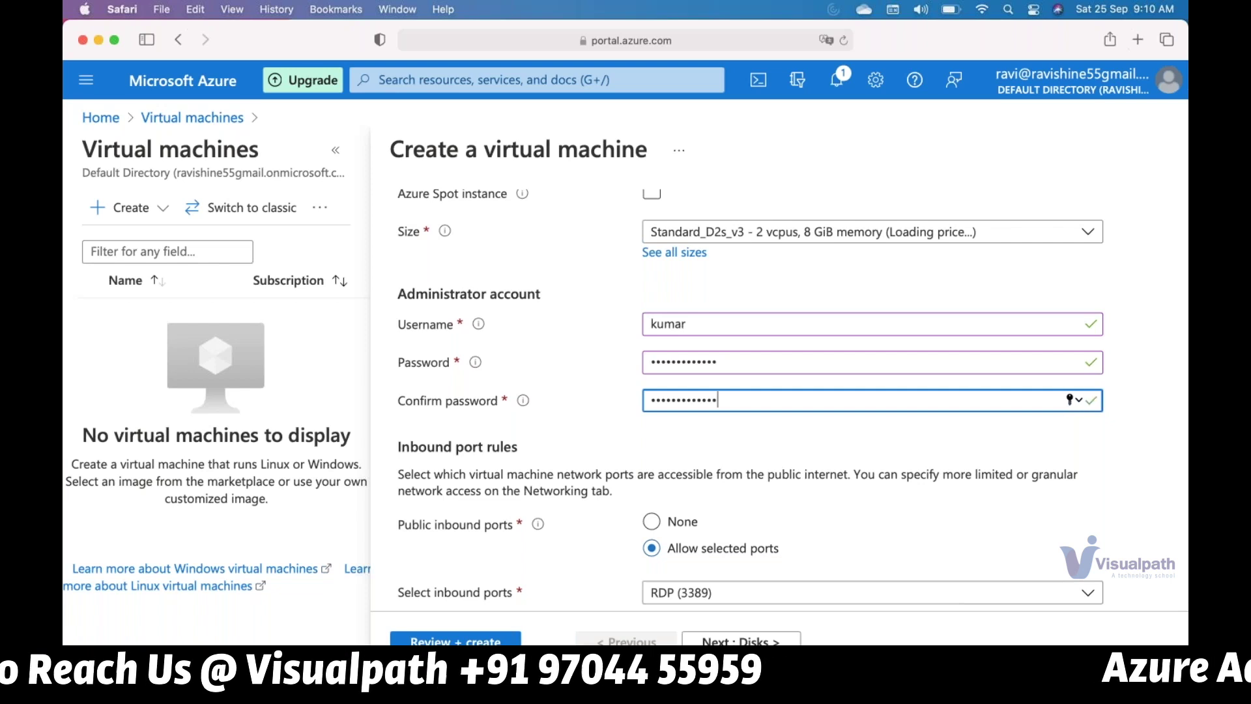
# Validate the configuration, create the virtual machine, and open the deployed resource.
pyautogui.click(455, 641)
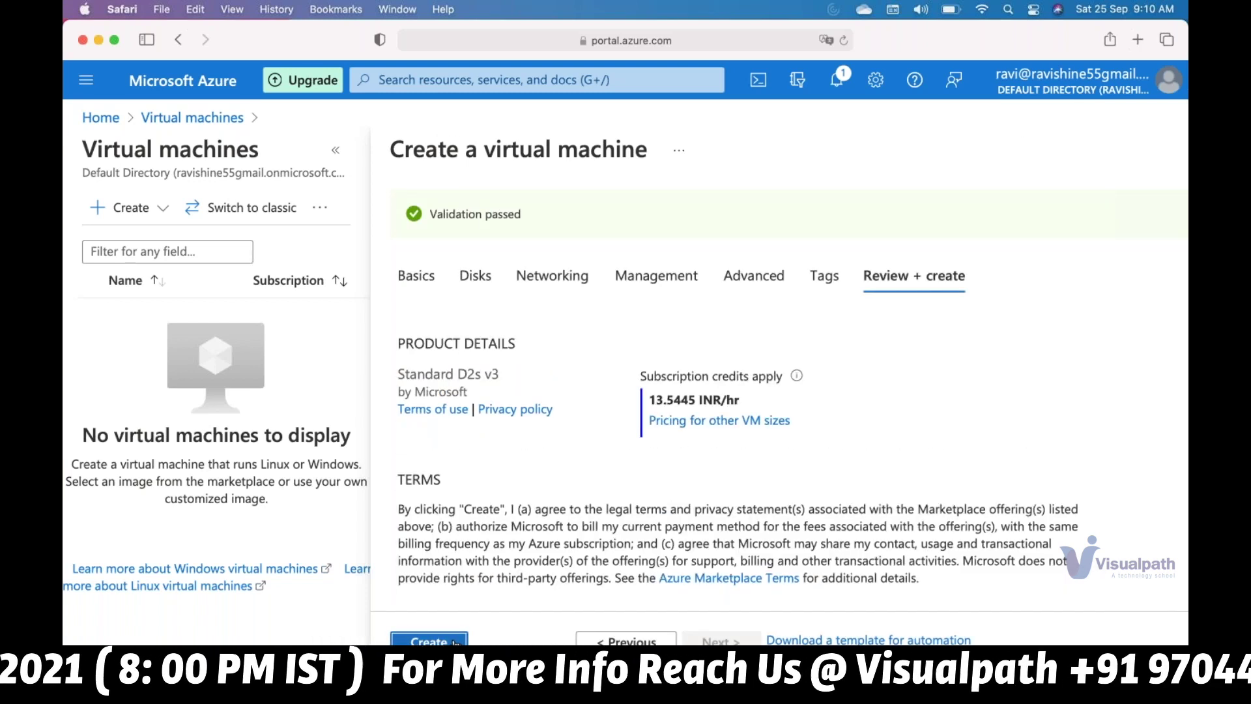
pyautogui.click(454, 643)
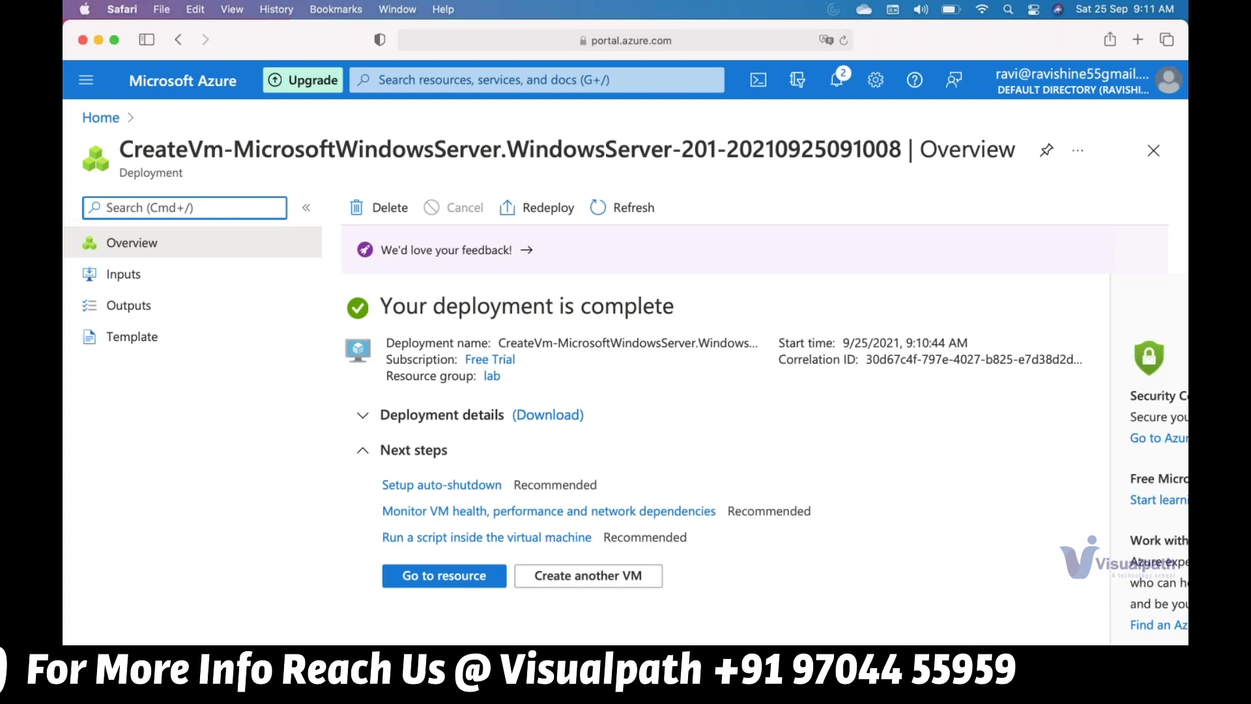
pyautogui.click(438, 580)
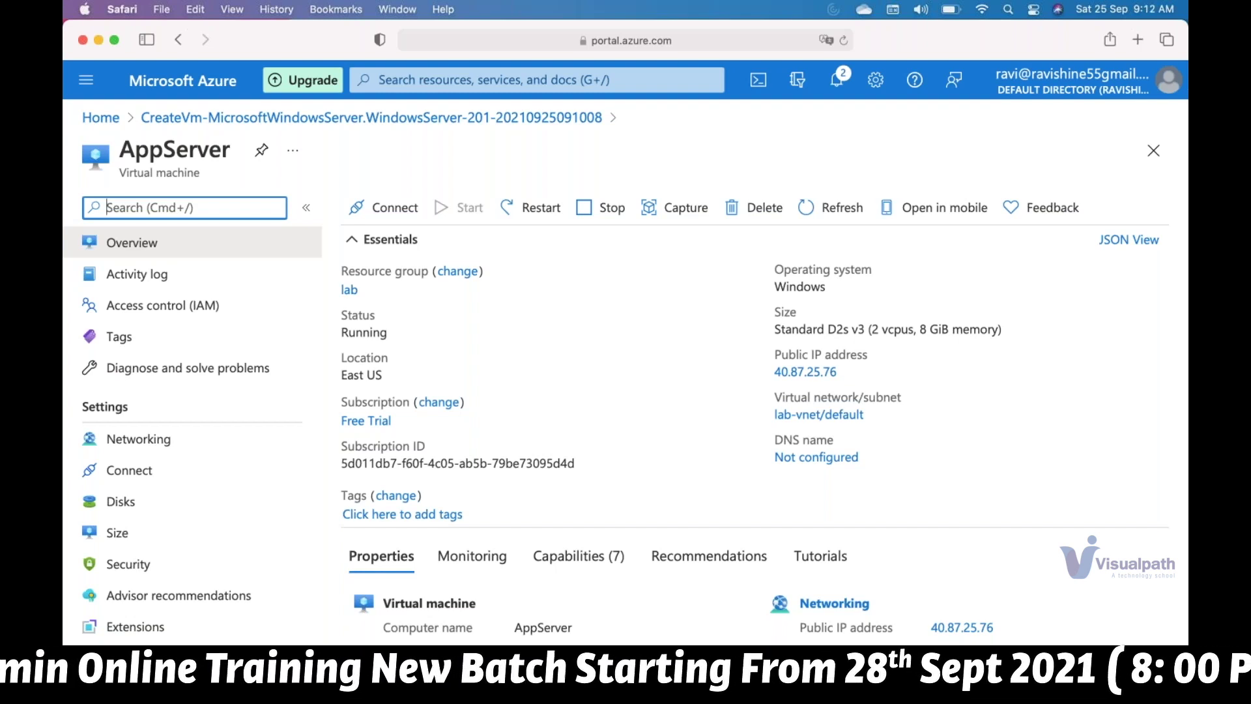
# Copy the public IP address of the AppServer virtual machine from its overview.
pyautogui.click(763, 376)
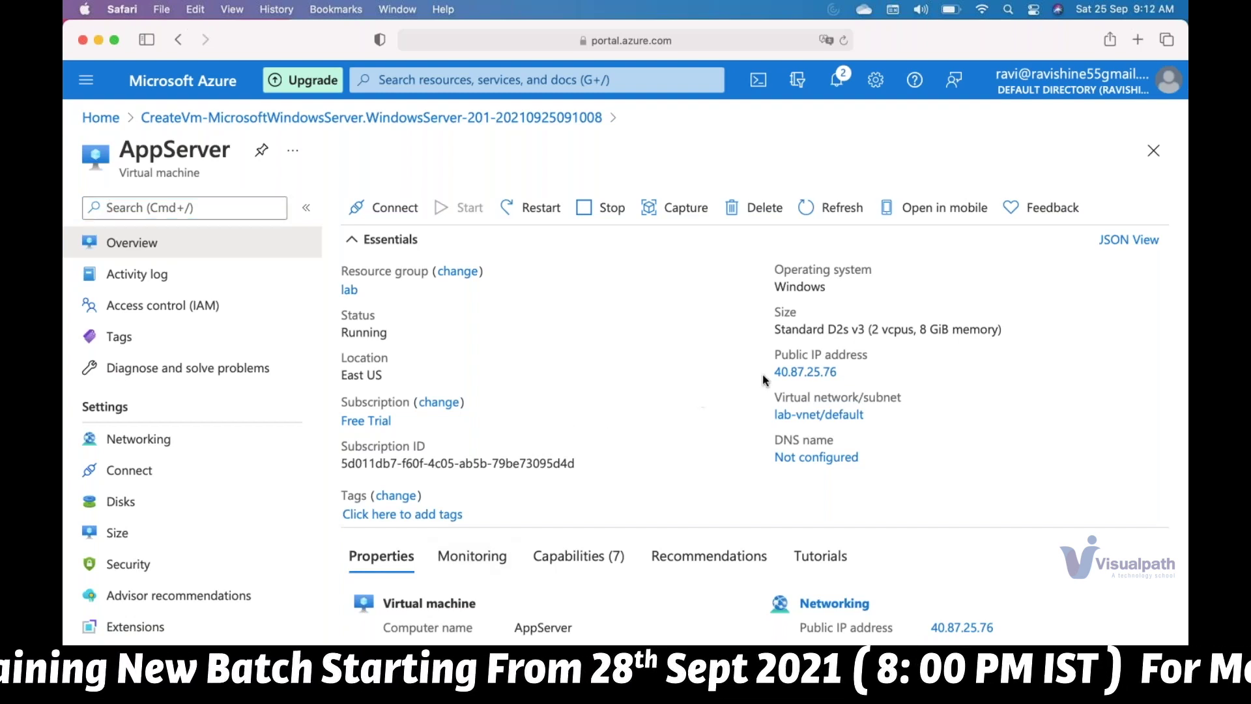
pyautogui.click(847, 374)
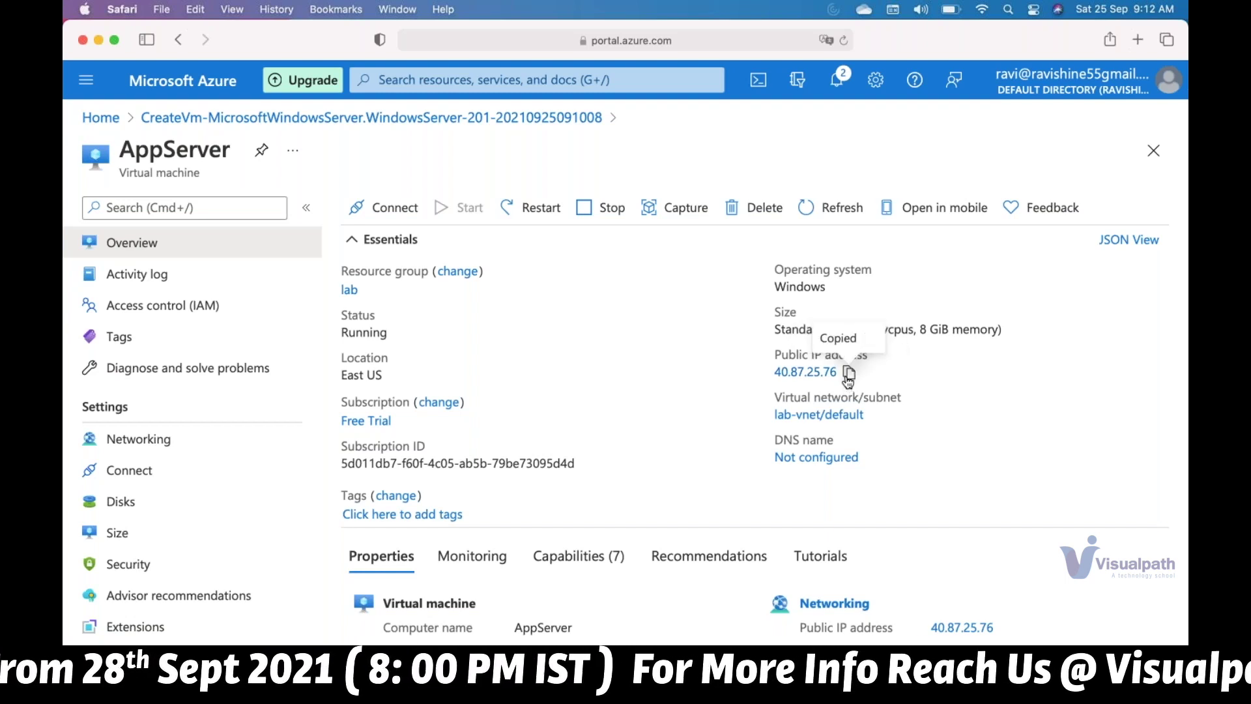
pyautogui.scroll(-5, 848, 378)
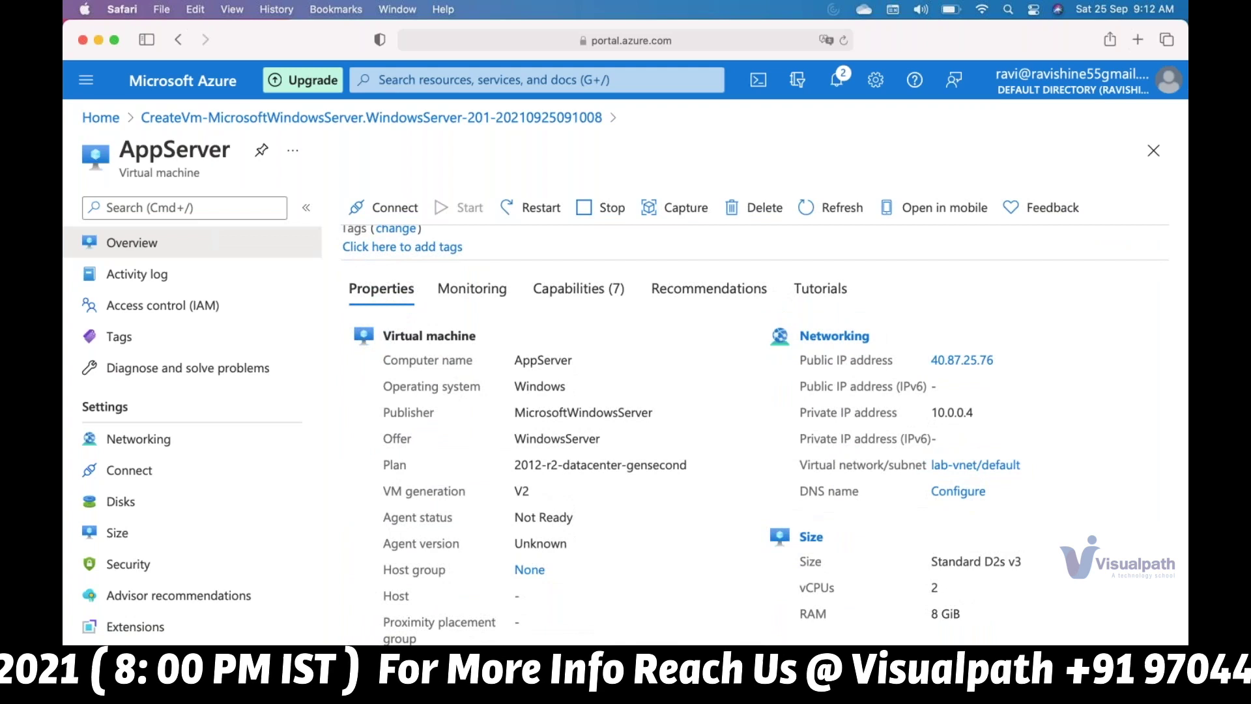